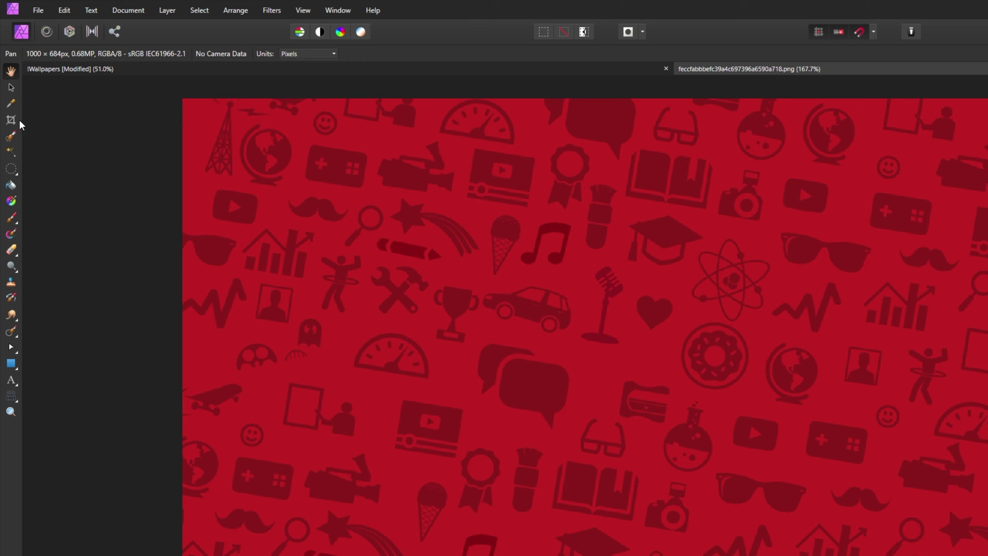
Start a crop of the image with a custom 1 : 1 ratio.
{"action": "left_click", "coordinate": [8, 80]}
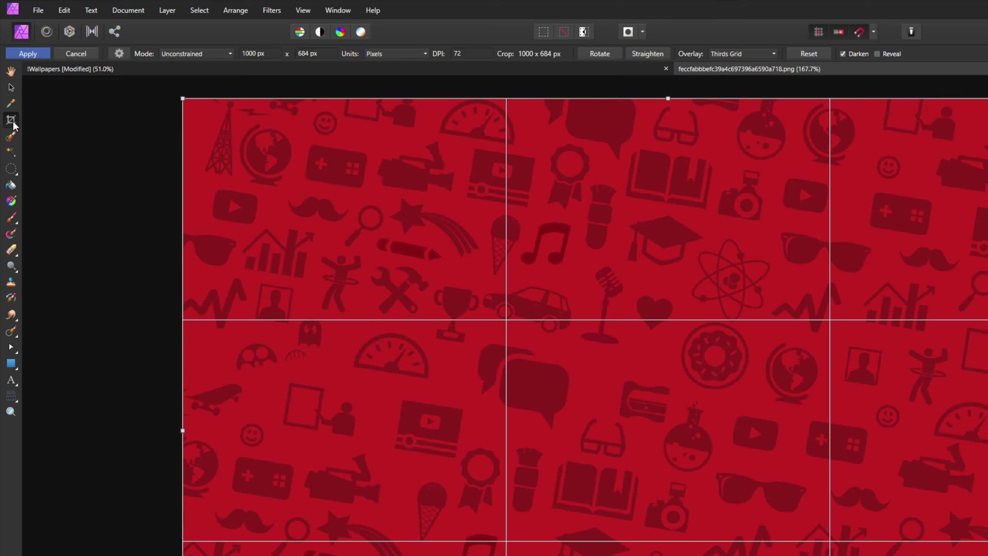
{"action": "left_click", "coordinate": [194, 52]}
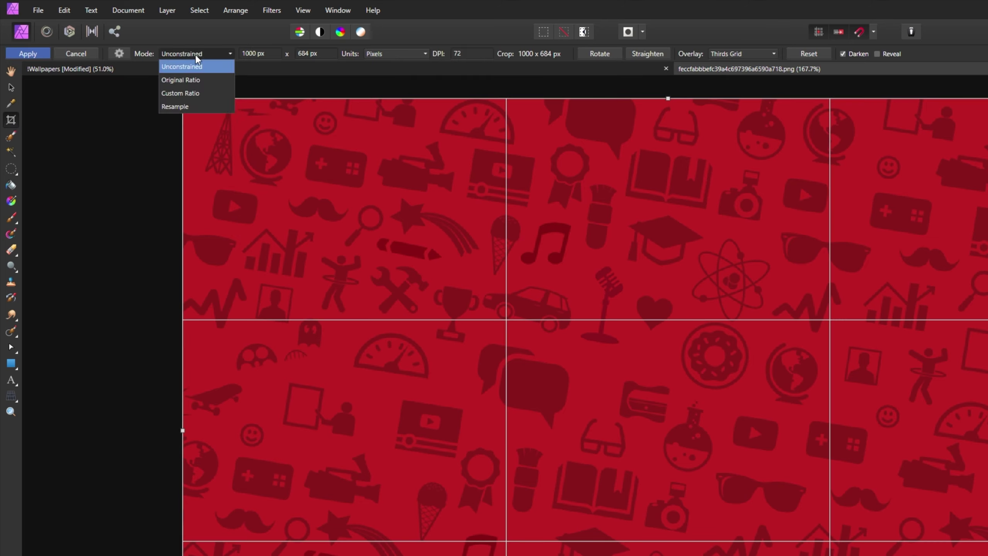
{"action": "left_click", "coordinate": [207, 93]}
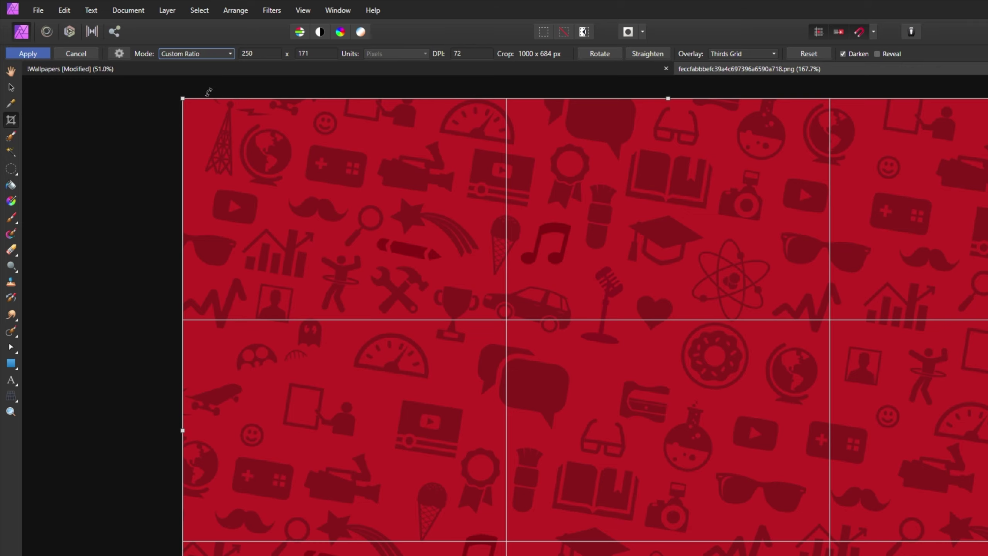
{"action": "left_click", "coordinate": [262, 53]}
{"action": "type", "text": "1"}
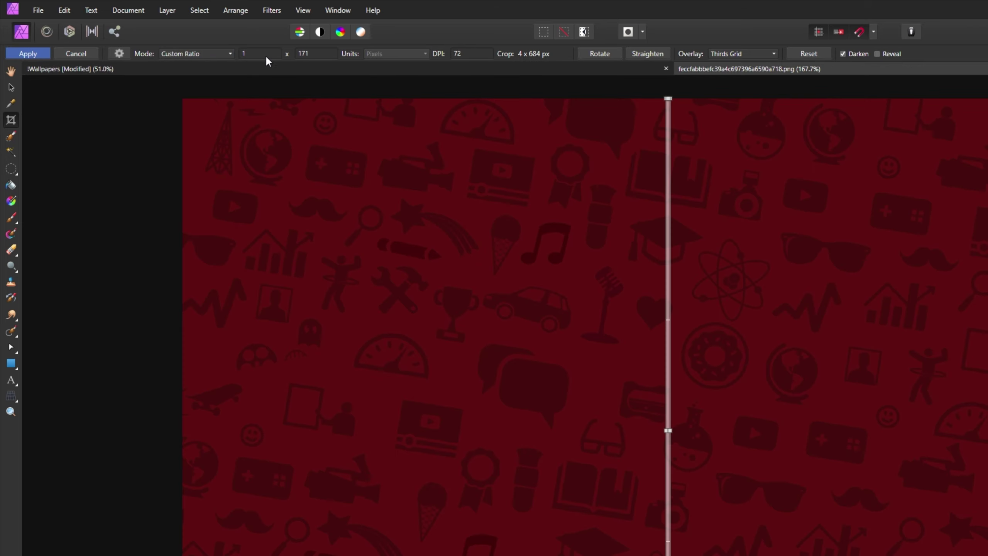
{"action": "key", "text": "Tab"}
{"action": "type", "text": "1"}
{"action": "key", "text": "Return"}
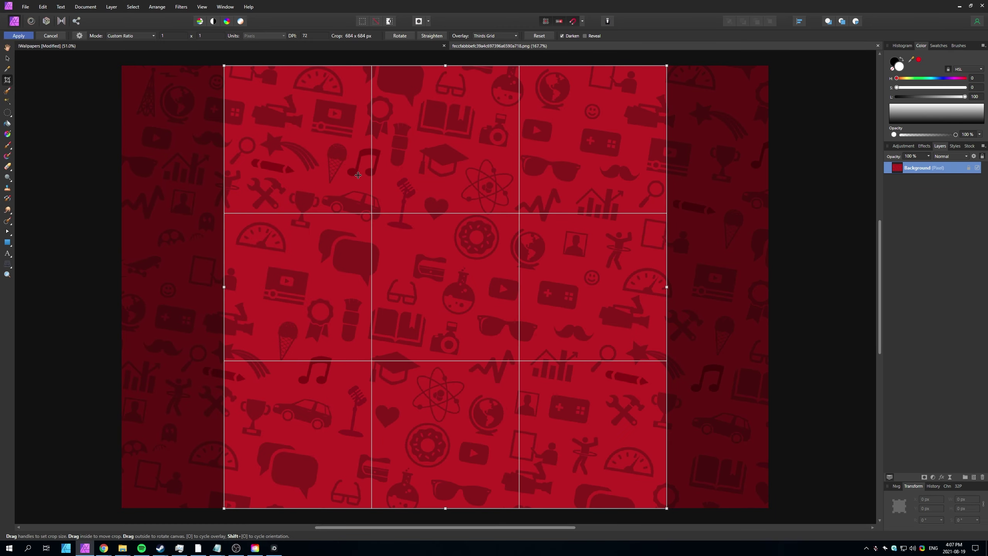
Shift the square crop area slightly to the right over the icon pattern and apply the crop.
{"action": "left_click_drag", "start_coordinate": [362, 184], "coordinate": [386, 186]}
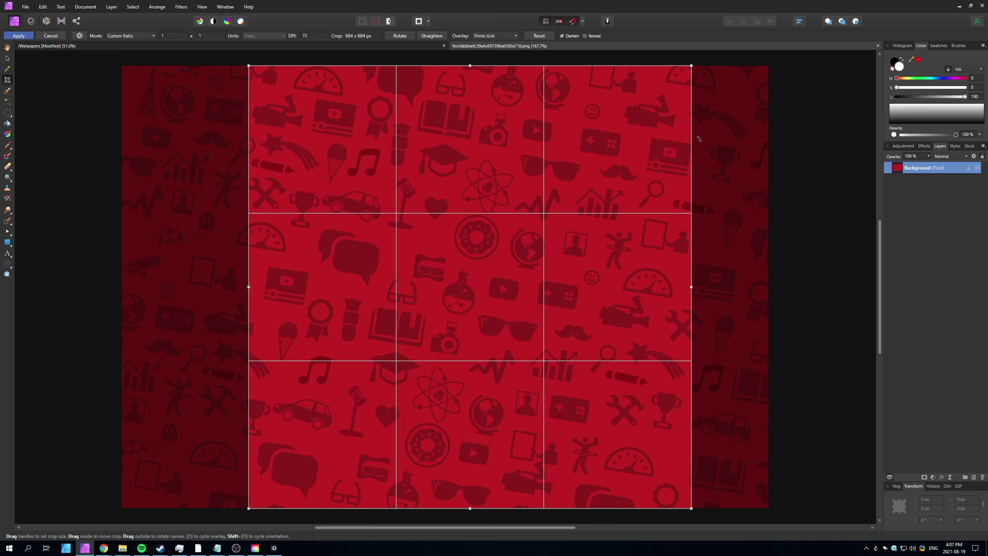
{"action": "left_click_drag", "start_coordinate": [678, 102], "coordinate": [680, 103]}
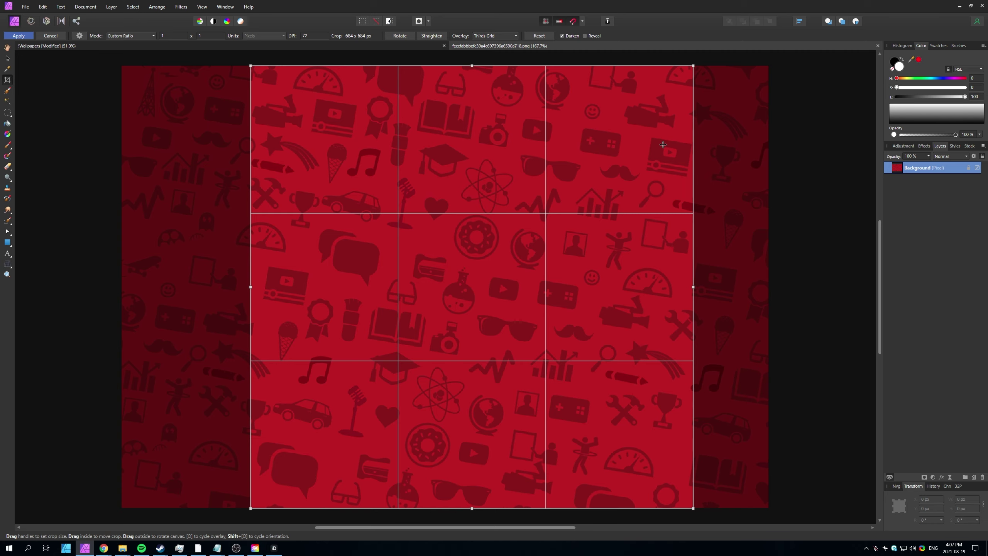
{"action": "key", "text": "h"}
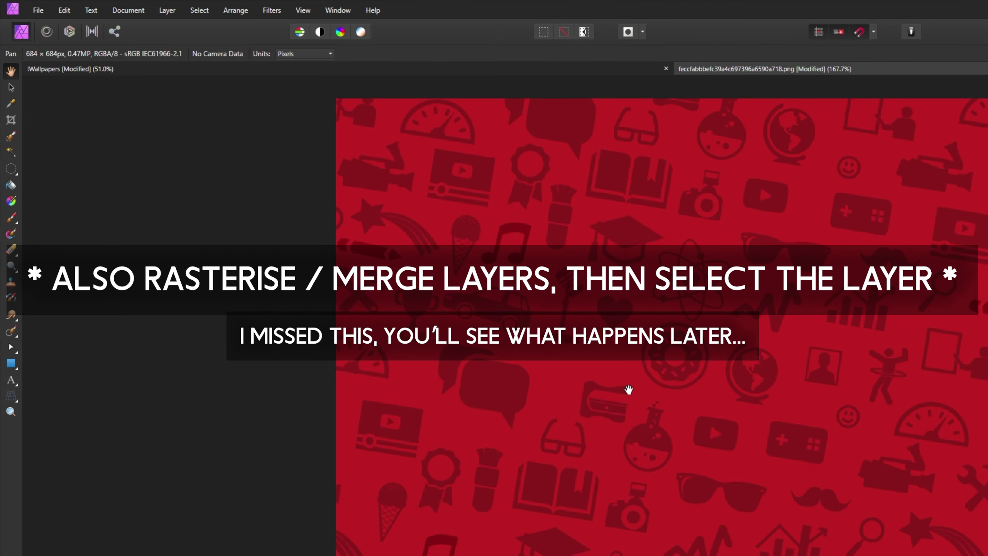
Apply the Affine distortion to the cropped pattern with X and Y offsets of 50 % and Wrap extend mode.
{"action": "left_click", "coordinate": [278, 11]}
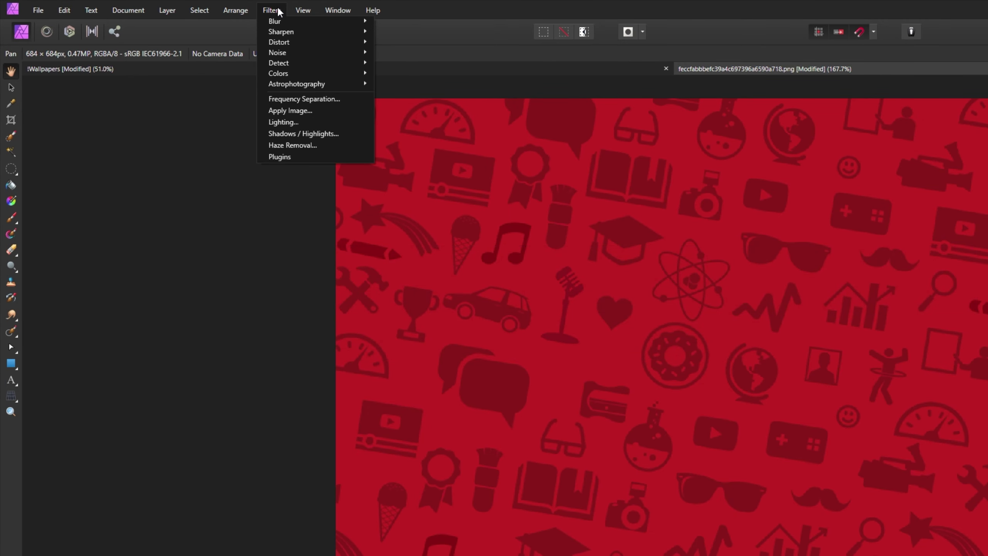
{"action": "mouse_move", "coordinate": [350, 42]}
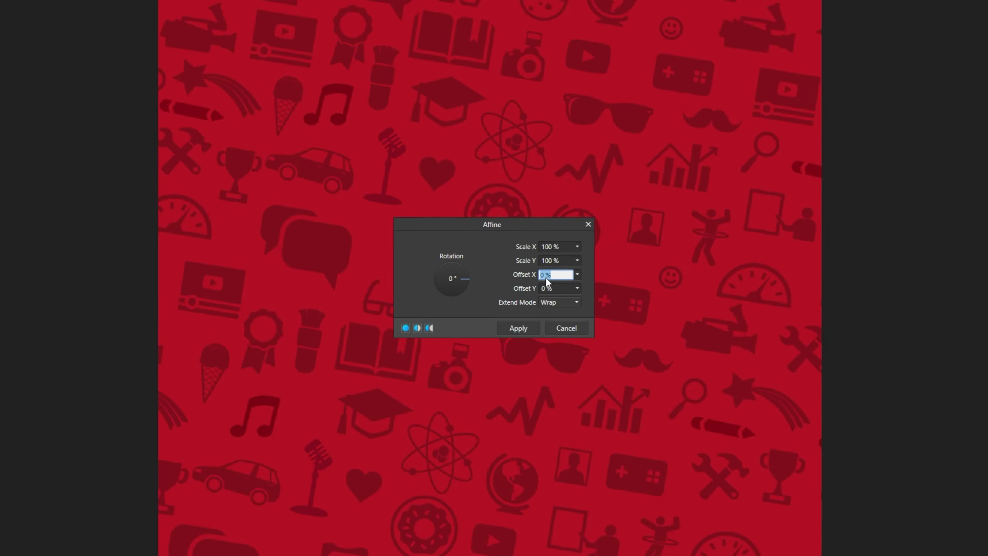
{"action": "left_click", "coordinate": [553, 288]}
{"action": "type", "text": "50"}
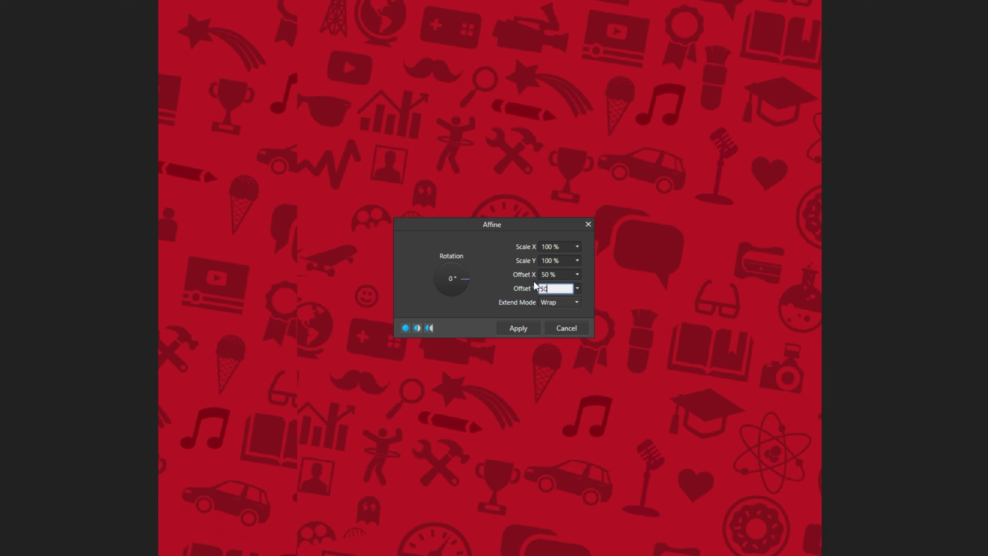
{"action": "left_click", "coordinate": [547, 264]}
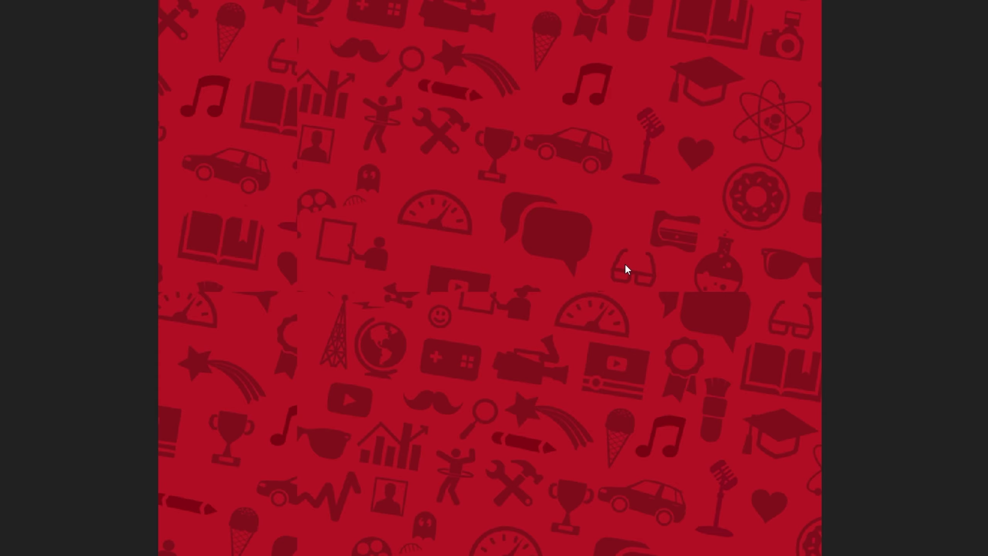
Paint over the cut-off icons along the tile's inner seams in the background red, using a 29 px brush.
{"action": "key", "text": "b"}
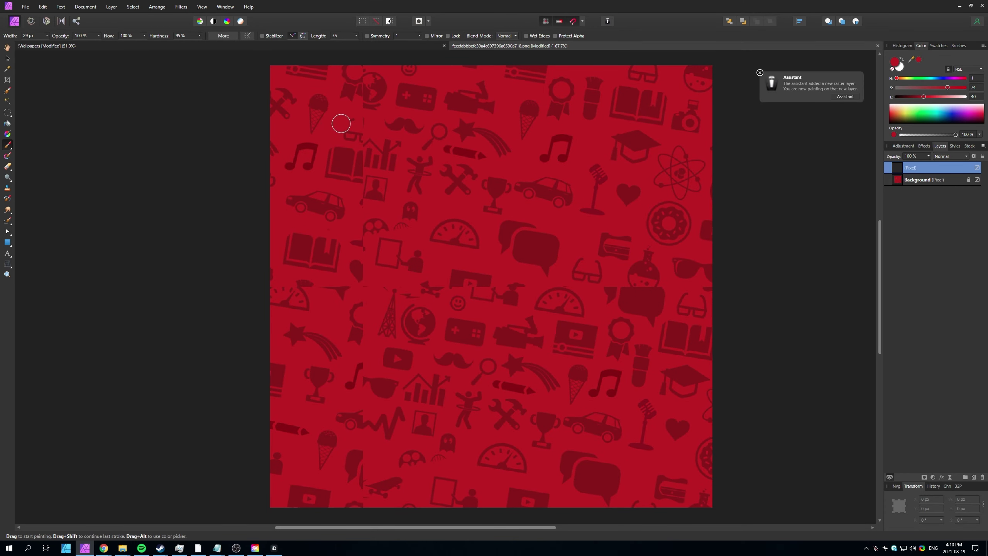
{"action": "scroll", "coordinate": [341, 123], "scroll_direction": "up", "scroll_amount": 5}
{"action": "mouse_move", "coordinate": [384, 117]}
{"action": "left_mouse_down"}
{"action": "mouse_move", "coordinate": [354, 188]}
{"action": "mouse_move", "coordinate": [315, 232]}
{"action": "mouse_move", "coordinate": [305, 276]}
{"action": "mouse_move", "coordinate": [348, 295]}
{"action": "mouse_move", "coordinate": [384, 296]}
{"action": "mouse_move", "coordinate": [370, 222]}
{"action": "mouse_move", "coordinate": [413, 244]}
{"action": "mouse_move", "coordinate": [383, 212]}
{"action": "mouse_move", "coordinate": [434, 187]}
{"action": "mouse_move", "coordinate": [495, 193]}
{"action": "left_mouse_up"}
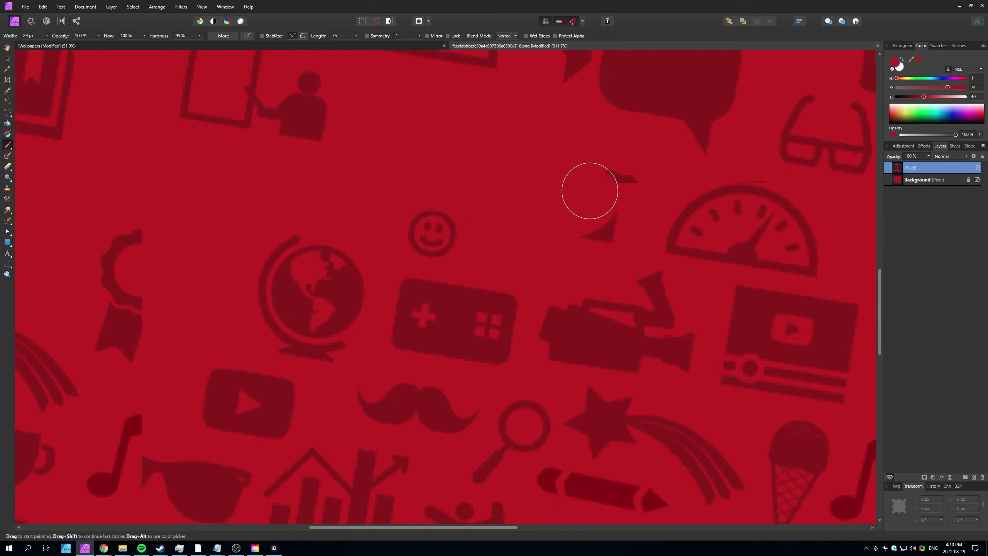
{"action": "scroll", "coordinate": [714, 253], "scroll_direction": "down", "scroll_amount": 1}
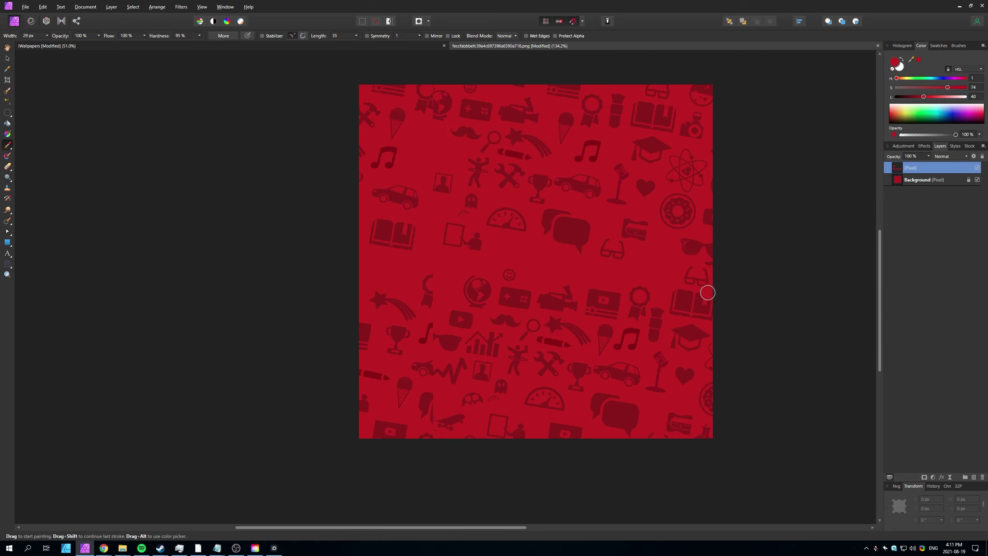
{"action": "scroll", "coordinate": [452, 298], "scroll_direction": "down", "scroll_amount": 5}
Merge the visible paint and background layers into one pixel layer and delete the two original layers.
{"action": "key", "text": "v"}
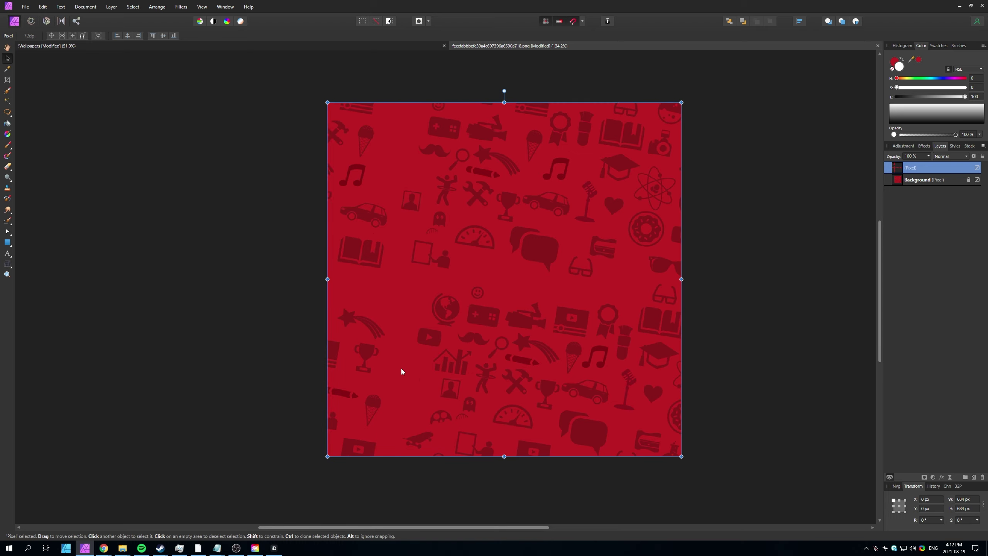
{"action": "left_click", "coordinate": [931, 182], "text": "shift"}
{"action": "right_click", "coordinate": [948, 170]}
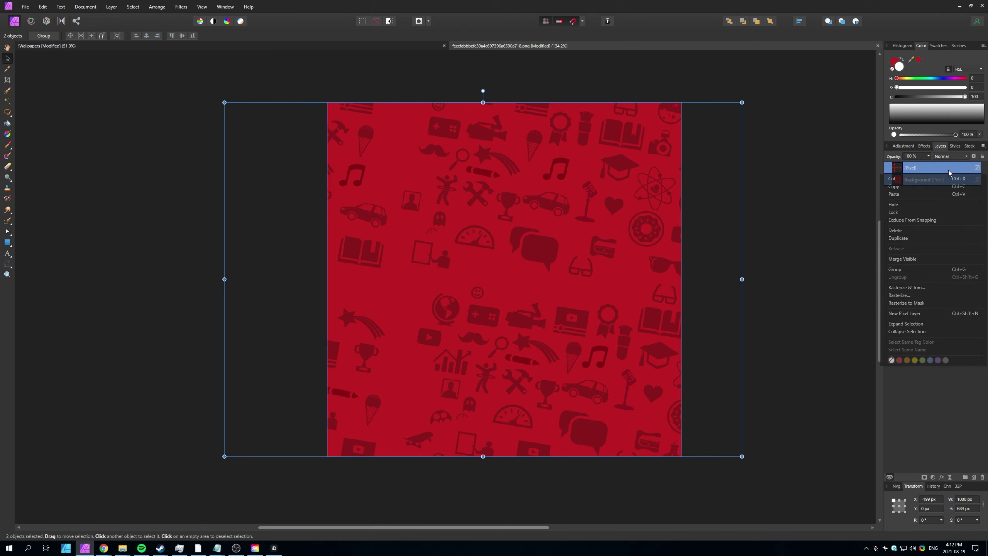
{"action": "left_click", "coordinate": [908, 261]}
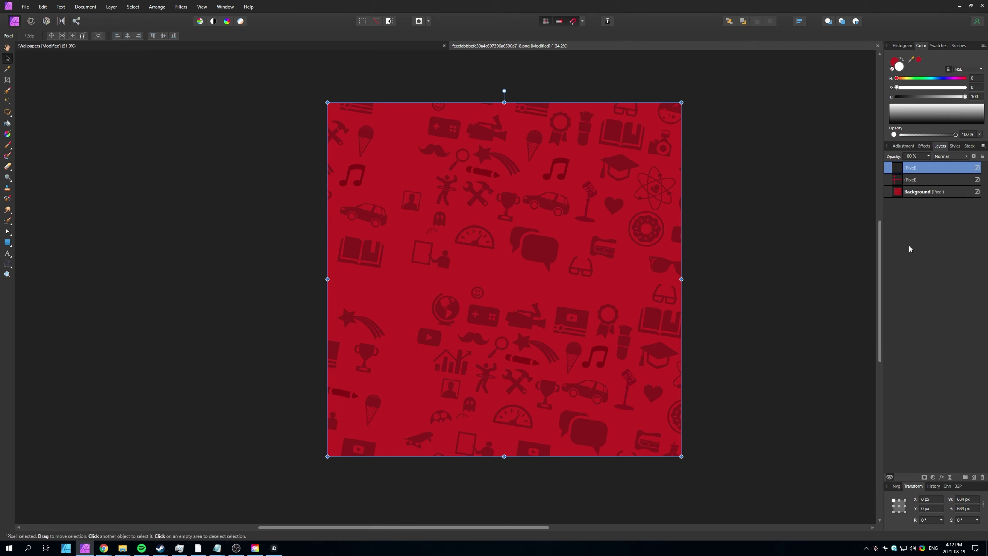
{"action": "left_click", "coordinate": [921, 180]}
{"action": "left_click", "coordinate": [922, 192], "text": "shift"}
{"action": "key", "text": "Delete"}
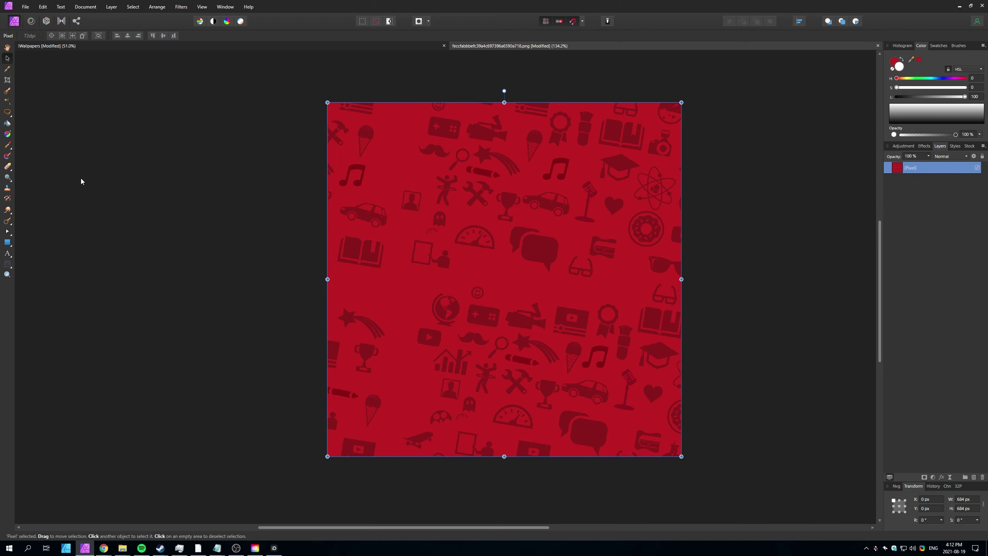
Copy existing icons with freehand selections and place the copies in the empty gaps along the painted-over seams.
{"action": "left_click", "coordinate": [8, 112]}
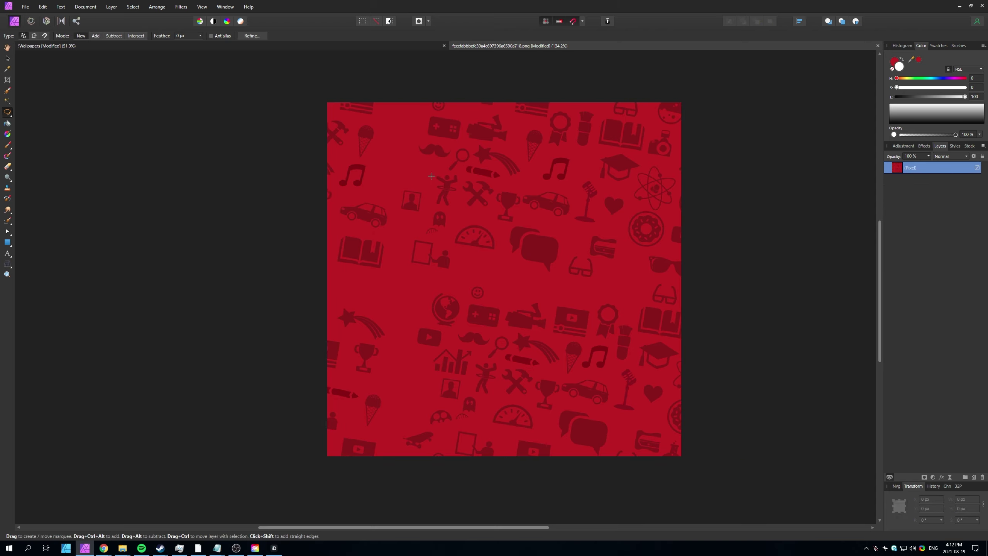
{"action": "scroll", "coordinate": [394, 181], "scroll_direction": "up", "scroll_amount": 3}
{"action": "scroll", "coordinate": [517, 219], "scroll_direction": "up", "scroll_amount": 1}
{"action": "scroll", "coordinate": [544, 224], "scroll_direction": "up", "scroll_amount": 2}
{"action": "scroll", "coordinate": [638, 222], "scroll_direction": "right", "scroll_amount": 4}
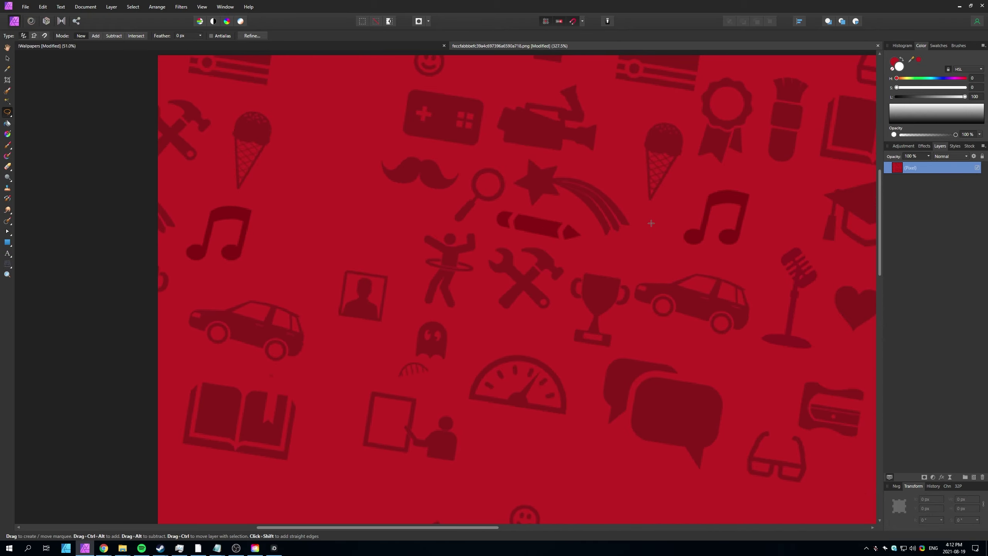
{"action": "mouse_move", "coordinate": [680, 183]}
{"action": "left_mouse_down"}
{"action": "mouse_move", "coordinate": [627, 238]}
{"action": "mouse_move", "coordinate": [686, 256]}
{"action": "mouse_move", "coordinate": [715, 206]}
{"action": "mouse_move", "coordinate": [683, 184]}
{"action": "left_mouse_up"}
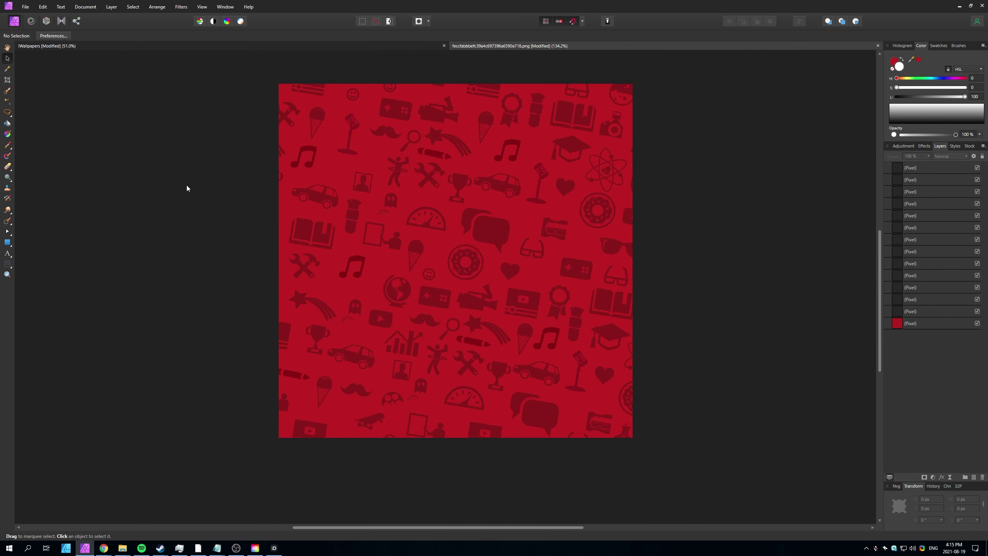
{"action": "scroll", "coordinate": [315, 209], "scroll_direction": "up", "scroll_amount": 1}
{"action": "scroll", "coordinate": [395, 223], "scroll_direction": "left", "scroll_amount": 3}
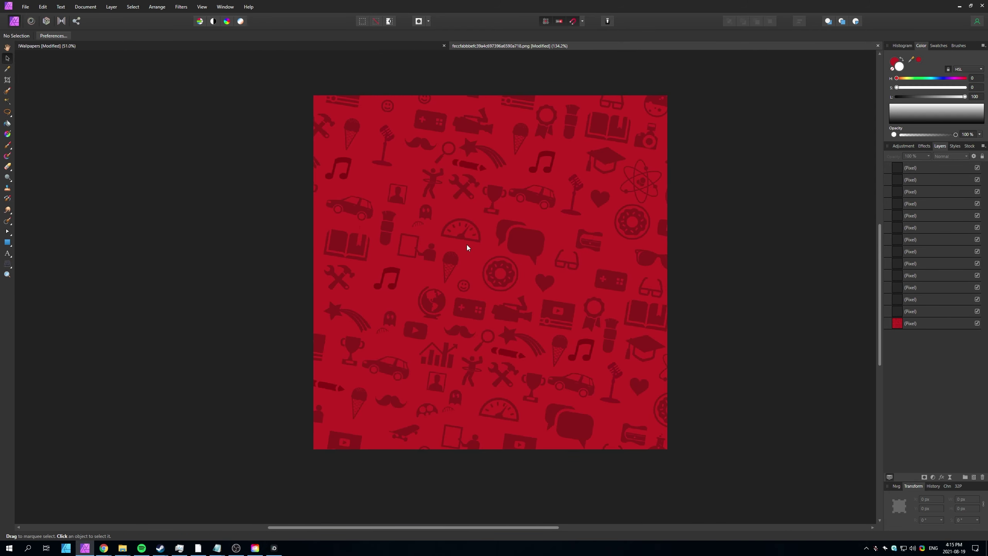
Merge all visible icon copies and the base into one pixel layer and delete the separate source layers.
{"action": "scroll", "coordinate": [466, 244], "scroll_direction": "up", "scroll_amount": 1}
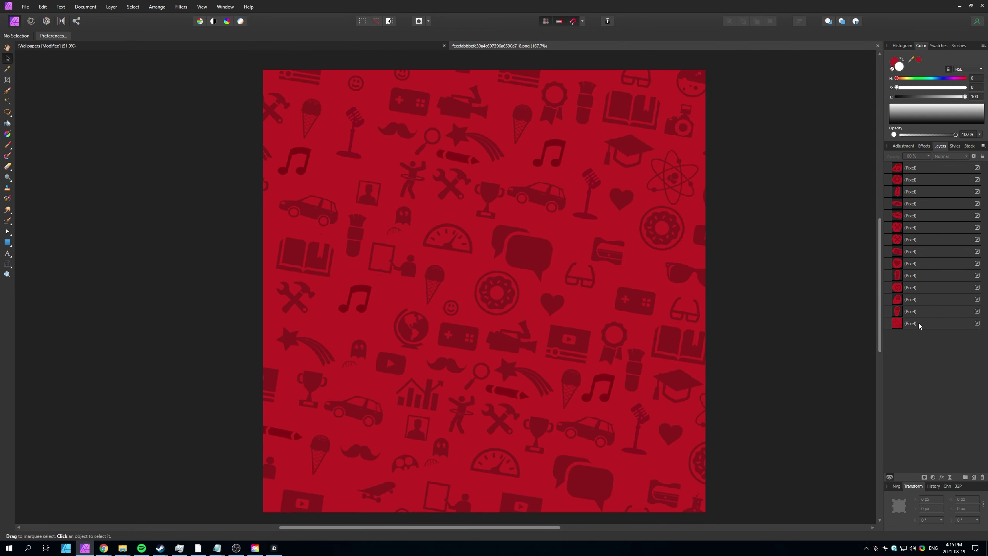
{"action": "right_click", "coordinate": [919, 324]}
{"action": "left_click", "coordinate": [920, 432]}
{"action": "left_click", "coordinate": [916, 168], "text": "shift"}
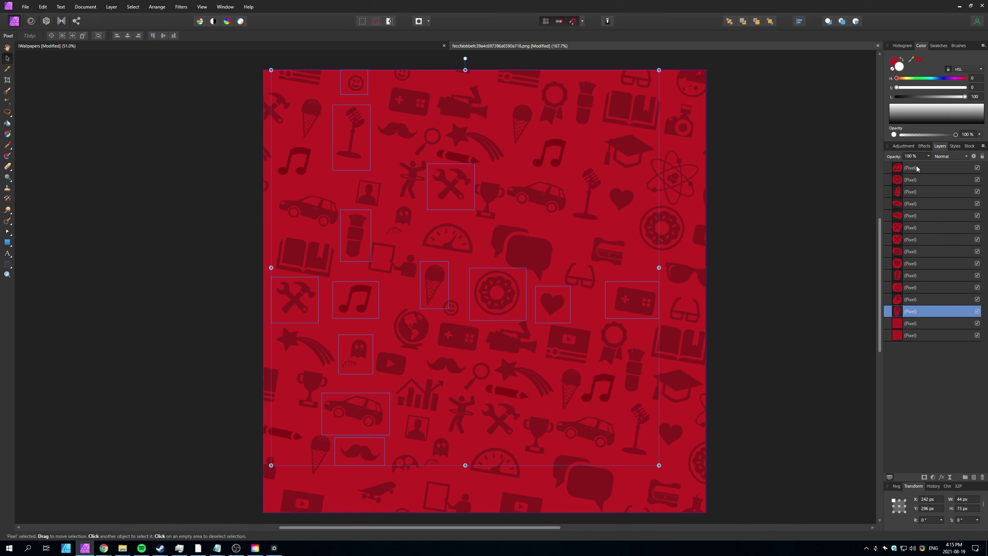
{"action": "left_click", "coordinate": [918, 168], "text": "shift"}
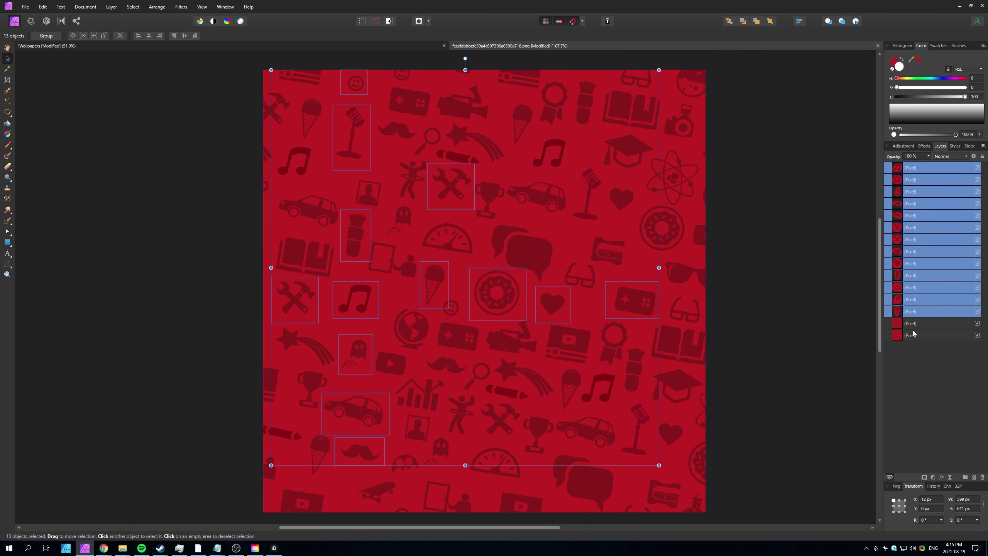
{"action": "key", "text": "ctrl+e"}
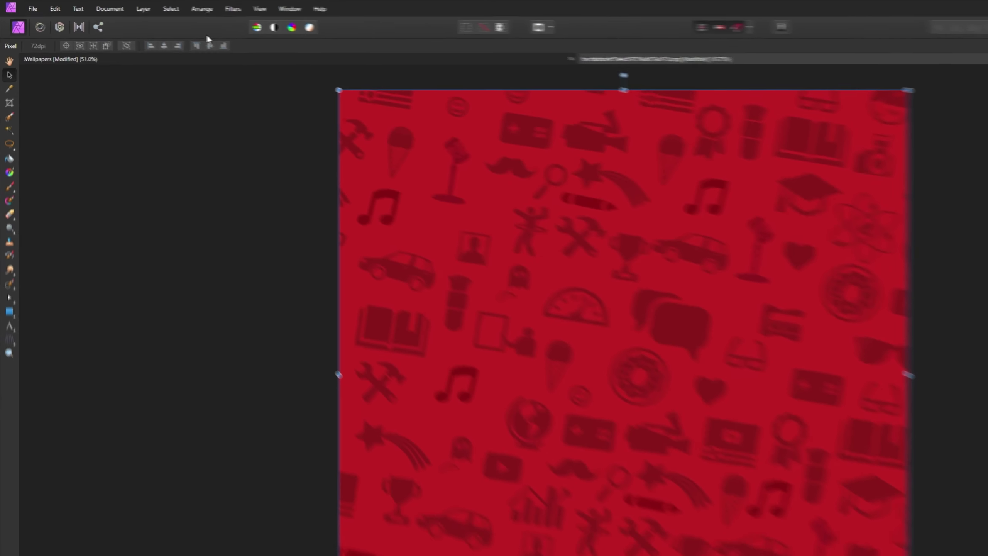
Apply the Affine distortion to the merged tile with X and Y offsets of -50 % and Wrap extend mode.
{"action": "left_click", "coordinate": [180, 7]}
{"action": "mouse_move", "coordinate": [290, 57]}
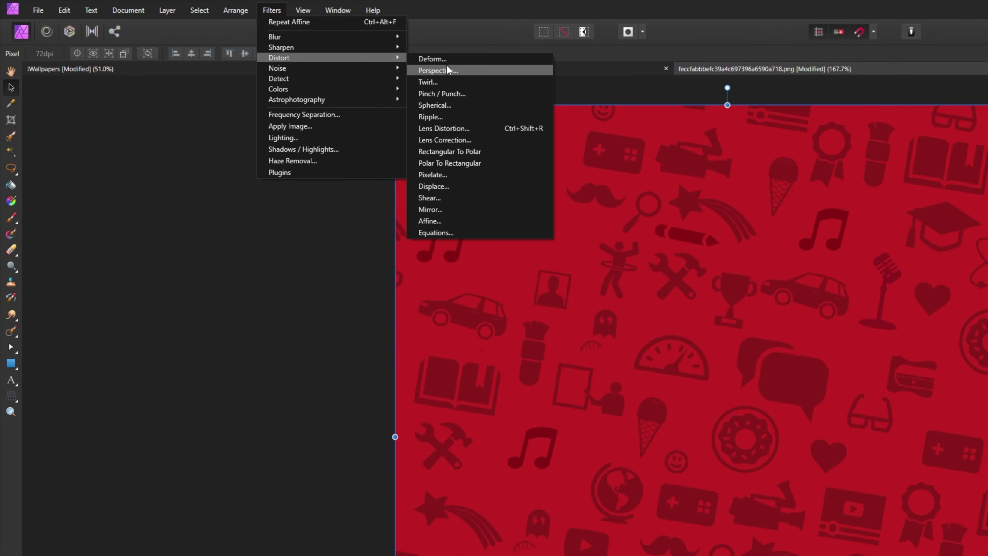
{"action": "left_click", "coordinate": [458, 220]}
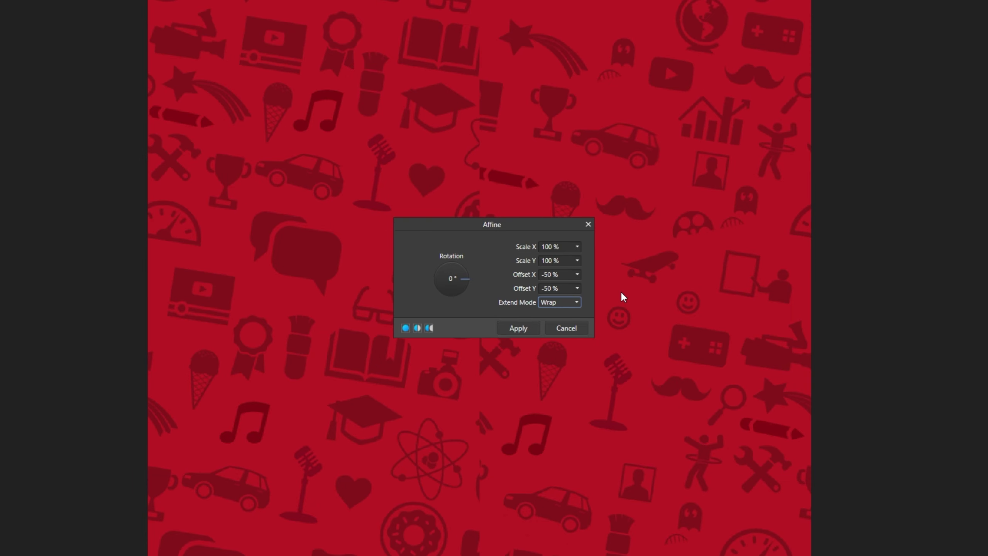
{"action": "left_click", "coordinate": [526, 327]}
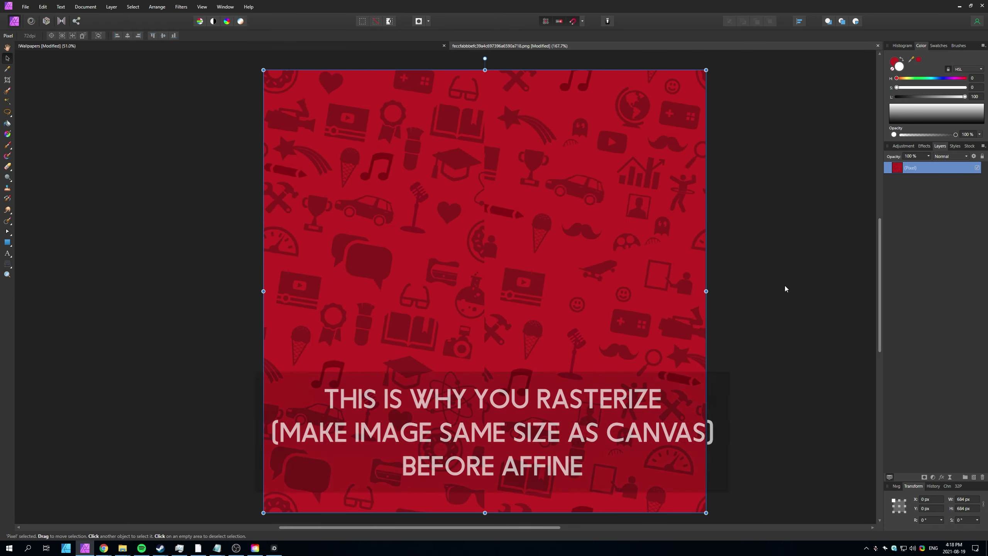
{"action": "left_click", "coordinate": [812, 277]}
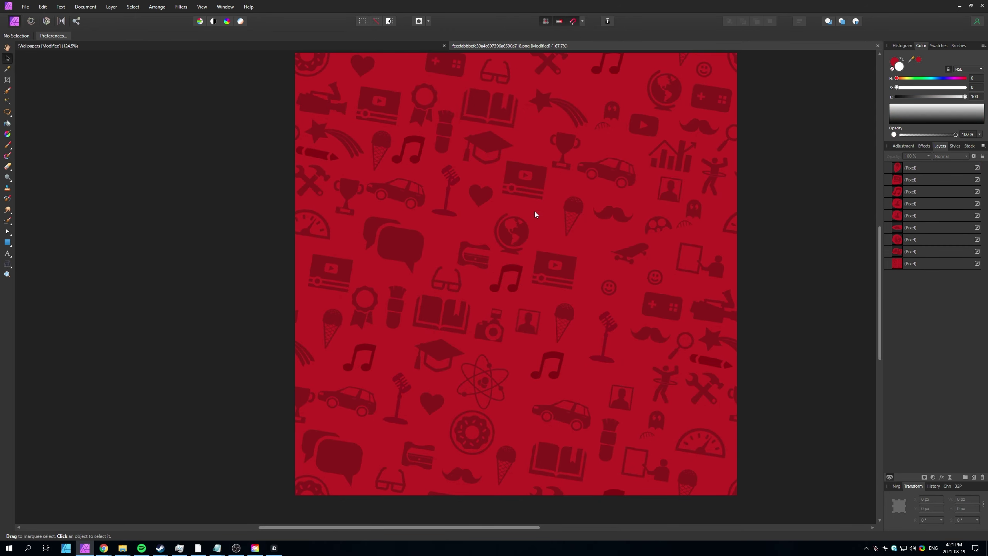
Save the repaired pattern tile and create a blank 2560 × 1440 px document.
{"action": "scroll", "coordinate": [534, 211], "scroll_direction": "up", "scroll_amount": 1}
{"action": "key", "text": "ctrl+s"}
{"action": "left_click", "coordinate": [454, 280]}
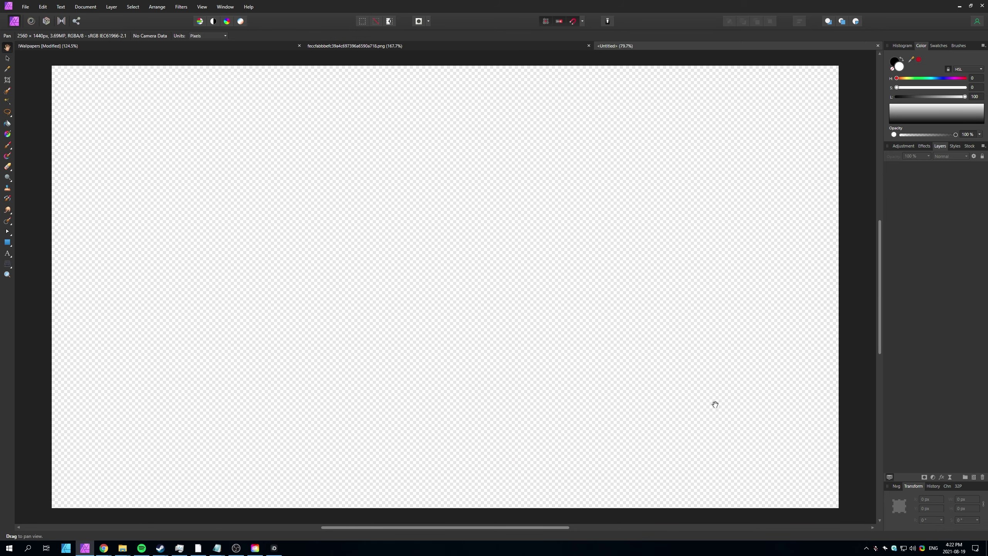
Paste the tile into the blank document's top-left corner and place a copy flush against its right edge.
{"action": "key", "text": "ctrl+v"}
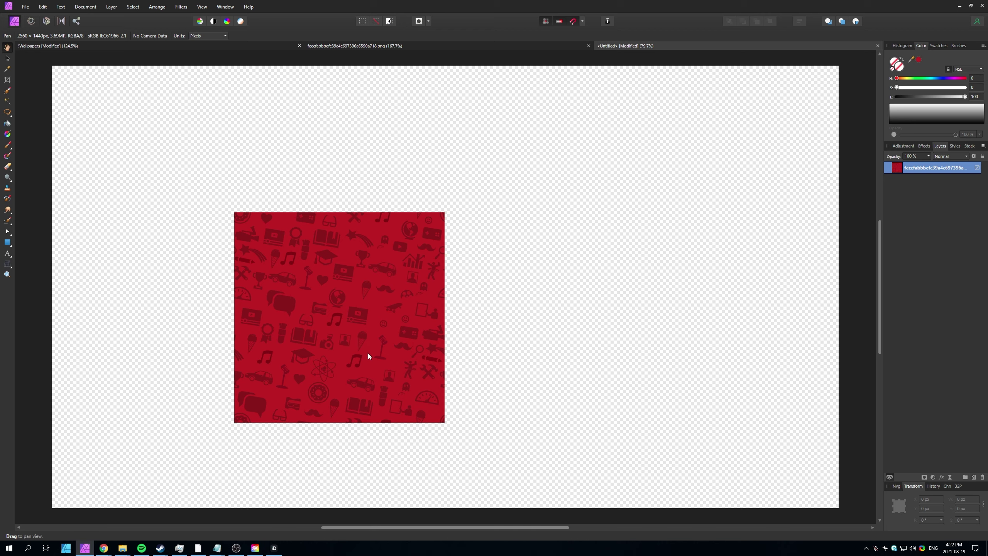
{"action": "key", "text": "v"}
{"action": "left_click_drag", "start_coordinate": [368, 355], "coordinate": [392, 200]}
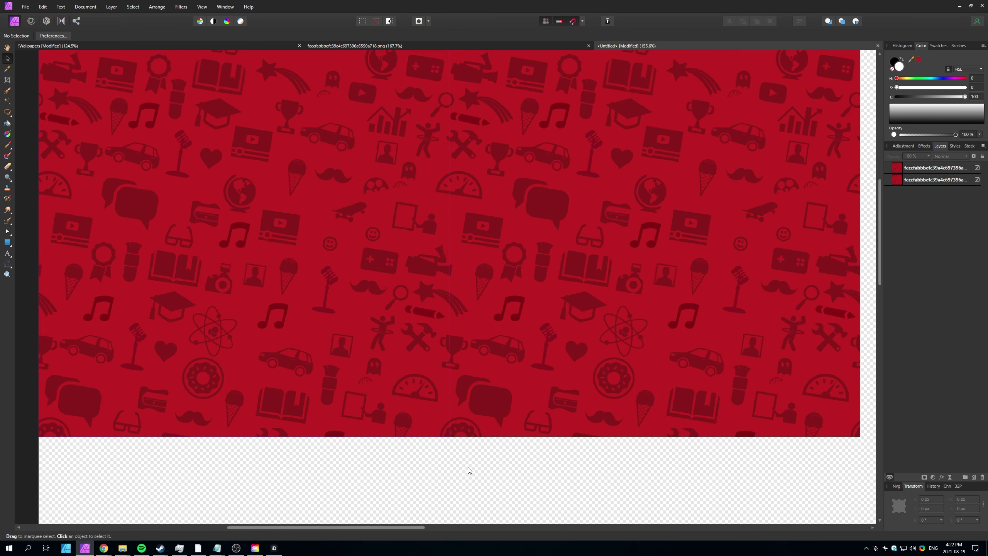
{"action": "scroll", "coordinate": [468, 467], "scroll_direction": "down", "scroll_amount": 1}
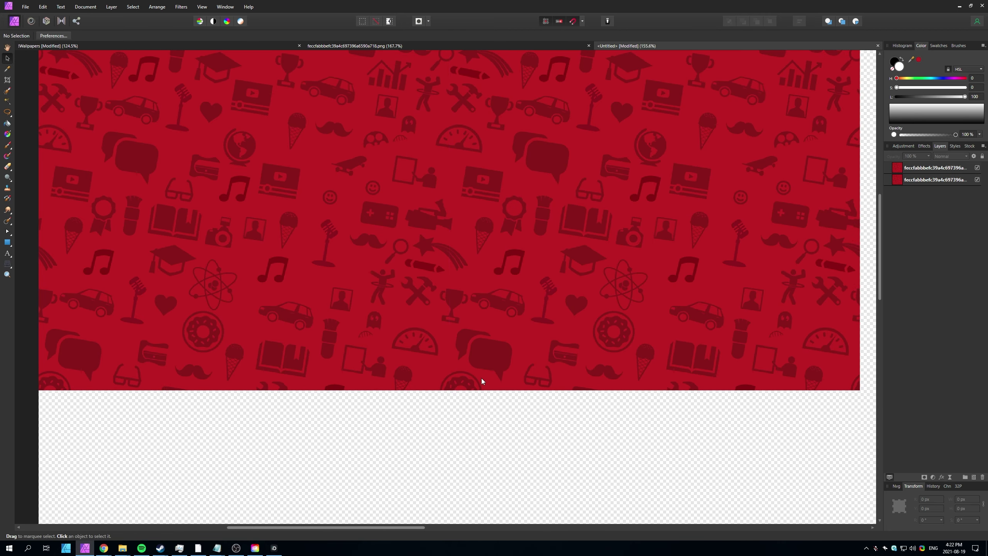
Duplicate both tiles, place the copies directly beneath the first row, and inspect the joins up close.
{"action": "key", "text": "ctrl+a"}
{"action": "scroll", "coordinate": [389, 333], "scroll_direction": "down", "scroll_amount": 2}
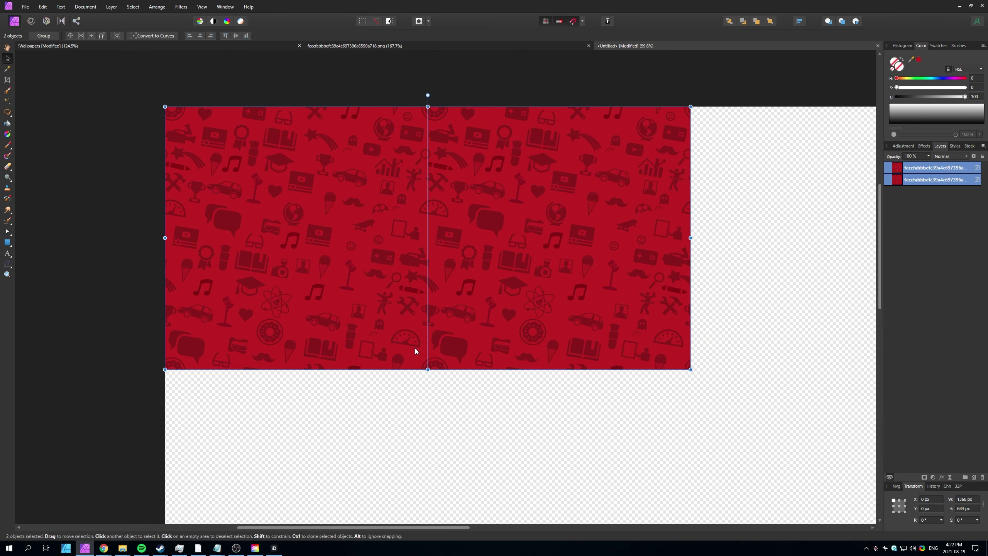
{"action": "scroll", "coordinate": [420, 338], "scroll_direction": "down", "scroll_amount": 2}
{"action": "key", "text": "ctrl+j"}
{"action": "left_click_drag", "start_coordinate": [469, 152], "coordinate": [496, 409]}
{"action": "key", "text": "Escape"}
{"action": "scroll", "coordinate": [430, 291], "scroll_direction": "up", "scroll_amount": 5}
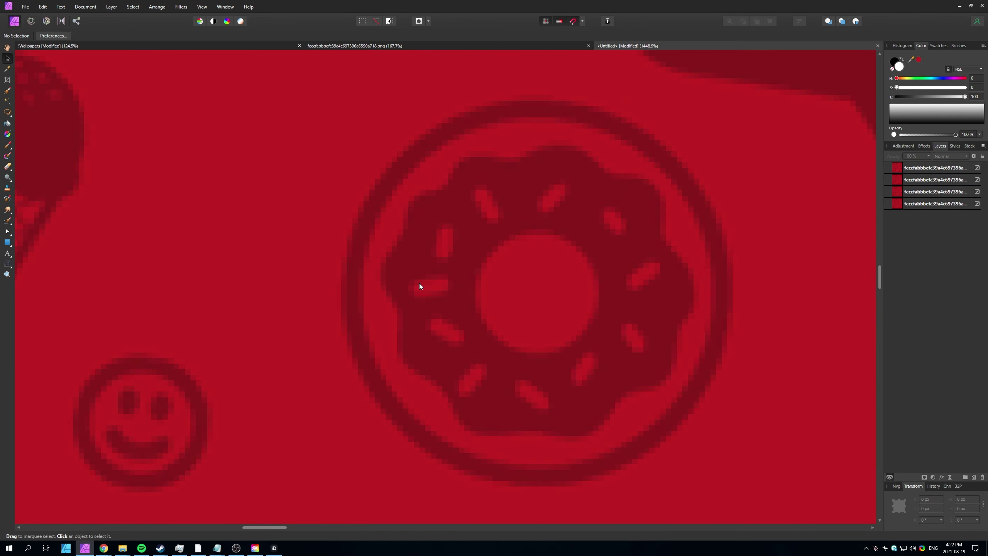
{"action": "scroll", "coordinate": [421, 284], "scroll_direction": "down", "scroll_amount": 3}
{"action": "scroll", "coordinate": [420, 284], "scroll_direction": "down", "scroll_amount": 4}
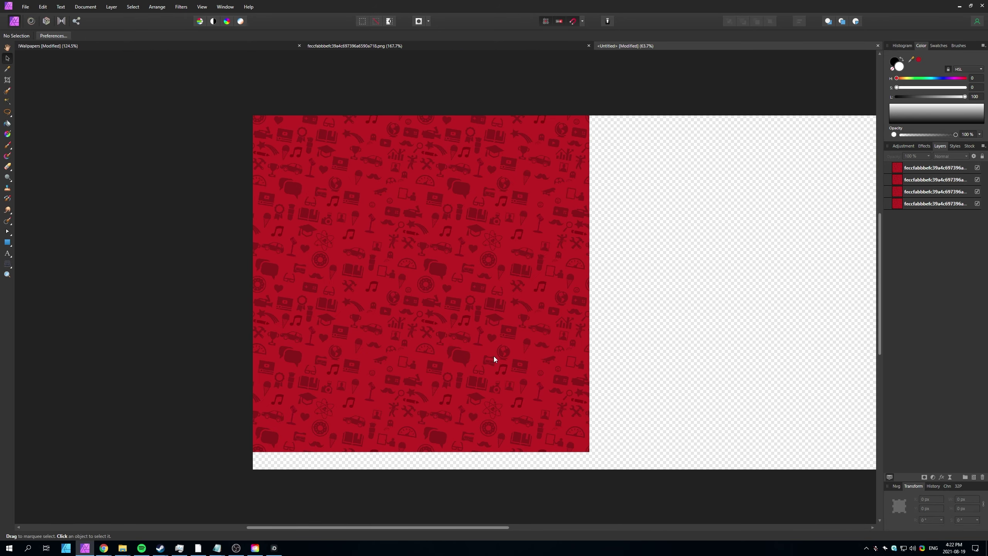
Duplicate the four placed tiles together and set the copies flush against the block's right edge, then clear the selection.
{"action": "scroll", "coordinate": [494, 357], "scroll_direction": "up", "scroll_amount": 1}
{"action": "scroll", "coordinate": [494, 357], "scroll_direction": "down", "scroll_amount": 2}
{"action": "scroll", "coordinate": [494, 358], "scroll_direction": "down", "scroll_amount": 1}
{"action": "scroll", "coordinate": [494, 357], "scroll_direction": "right", "scroll_amount": 2}
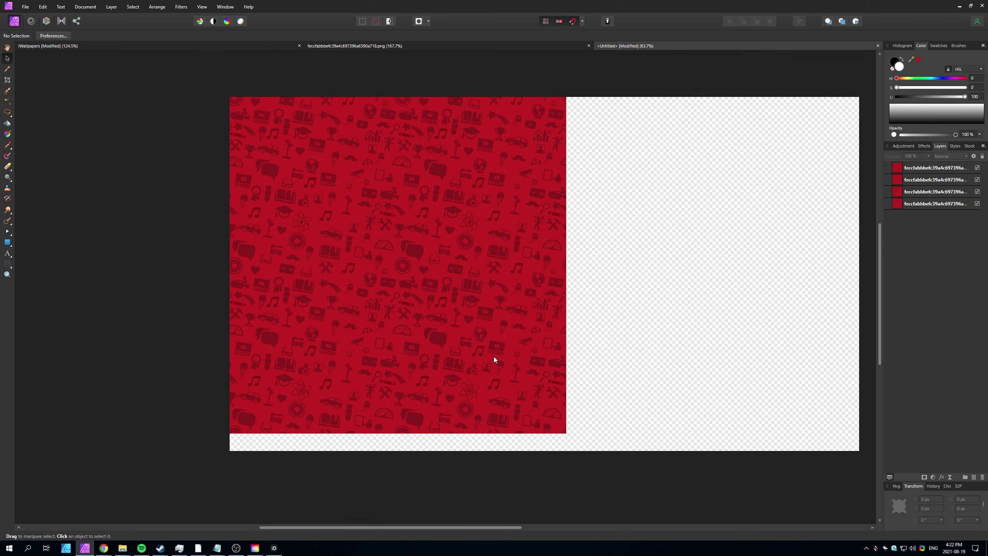
{"action": "left_click", "coordinate": [533, 330]}
{"action": "left_click", "coordinate": [471, 233], "text": "shift"}
{"action": "left_click", "coordinate": [376, 211], "text": "shift"}
{"action": "left_click", "coordinate": [352, 308], "text": "shift"}
{"action": "key", "text": "ctrl+j"}
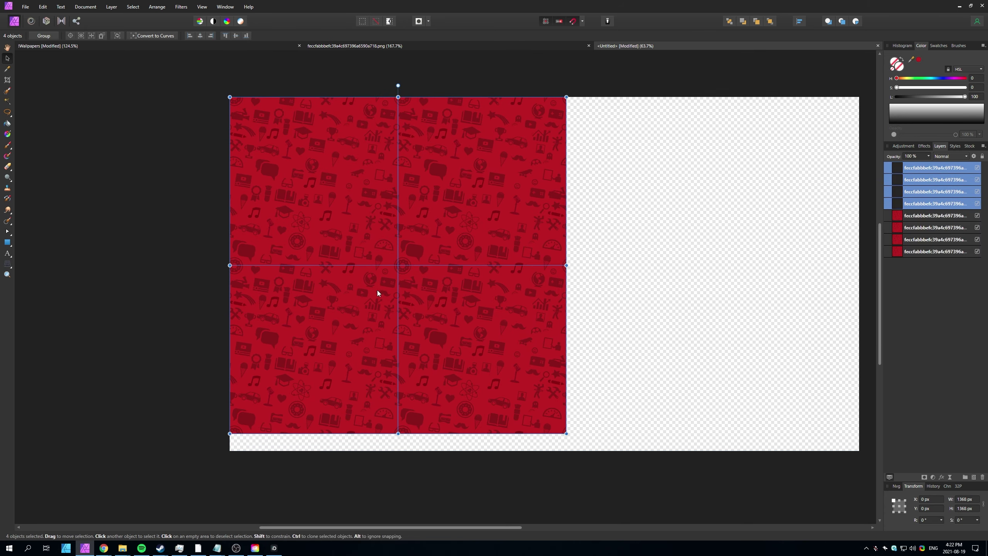
{"action": "left_click_drag", "start_coordinate": [316, 305], "coordinate": [652, 316]}
{"action": "left_click", "coordinate": [634, 459]}
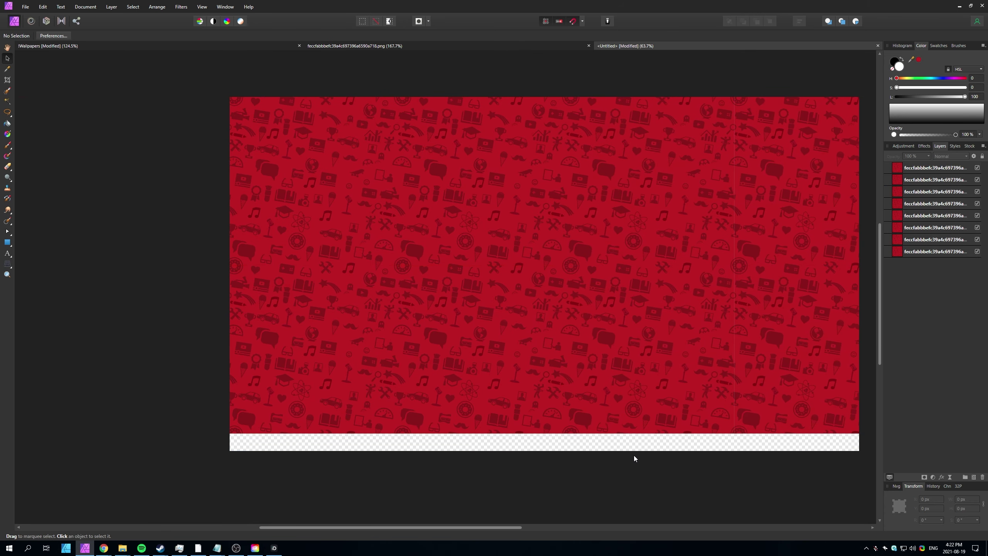
Select all eight pattern tiles across both rows so their bounding outlines mark each tile.
{"action": "scroll", "coordinate": [633, 455], "scroll_direction": "right", "scroll_amount": 1}
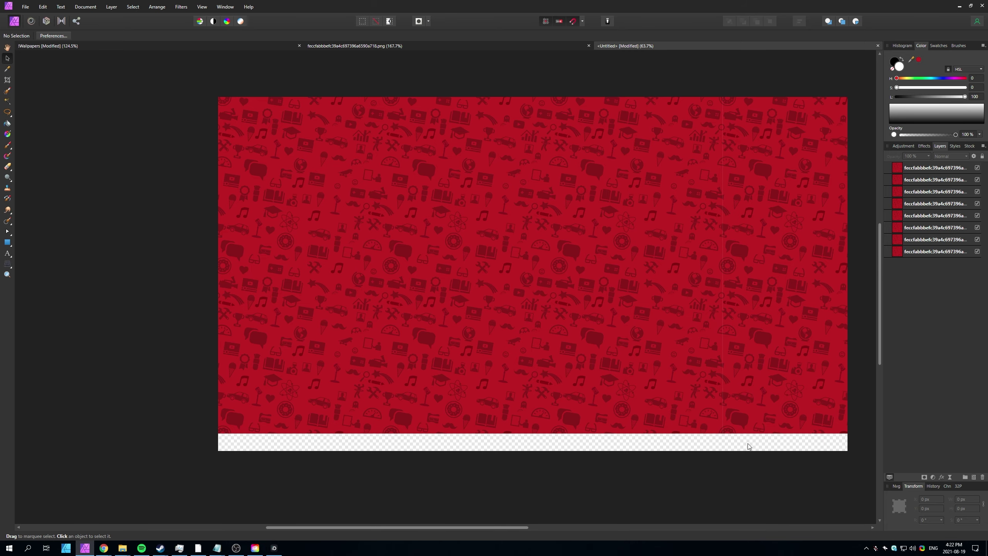
{"action": "left_click", "coordinate": [653, 389]}
{"action": "left_click", "coordinate": [759, 389], "text": "shift"}
{"action": "left_click", "coordinate": [751, 194], "text": "shift"}
{"action": "left_click", "coordinate": [616, 173], "text": "shift"}
{"action": "left_click", "coordinate": [474, 170], "text": "shift"}
{"action": "left_click", "coordinate": [353, 170], "text": "shift"}
{"action": "left_click", "coordinate": [371, 313], "text": "shift"}
{"action": "left_click", "coordinate": [486, 306], "text": "shift"}
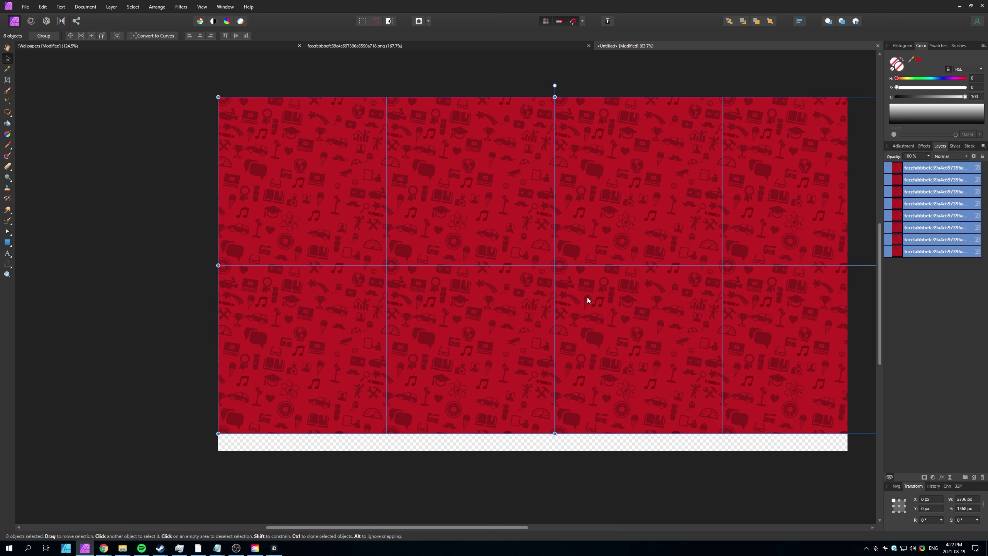
Switch to the desktop and remove the saved pattern tile image file from it.
{"action": "left_click", "coordinate": [960, 7]}
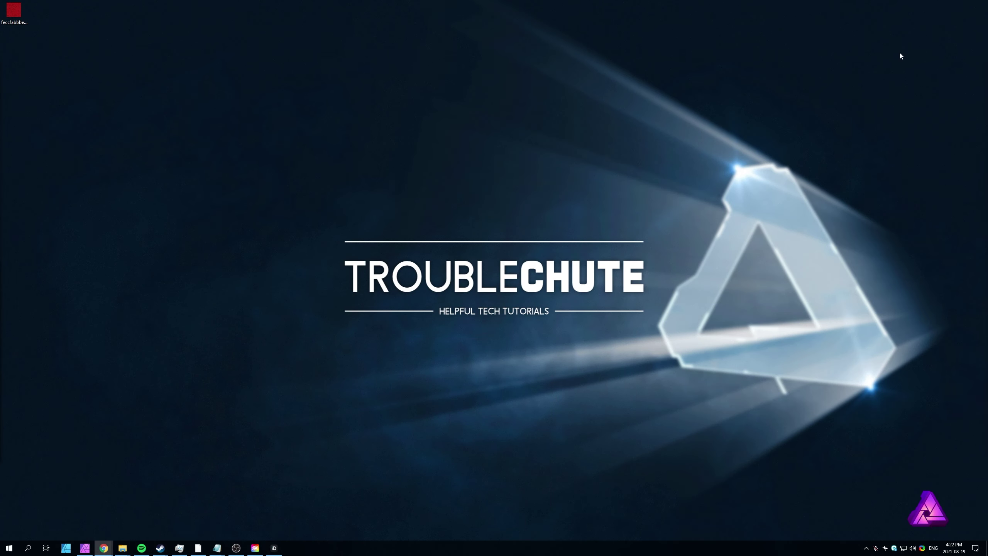
{"action": "left_click", "coordinate": [14, 15]}
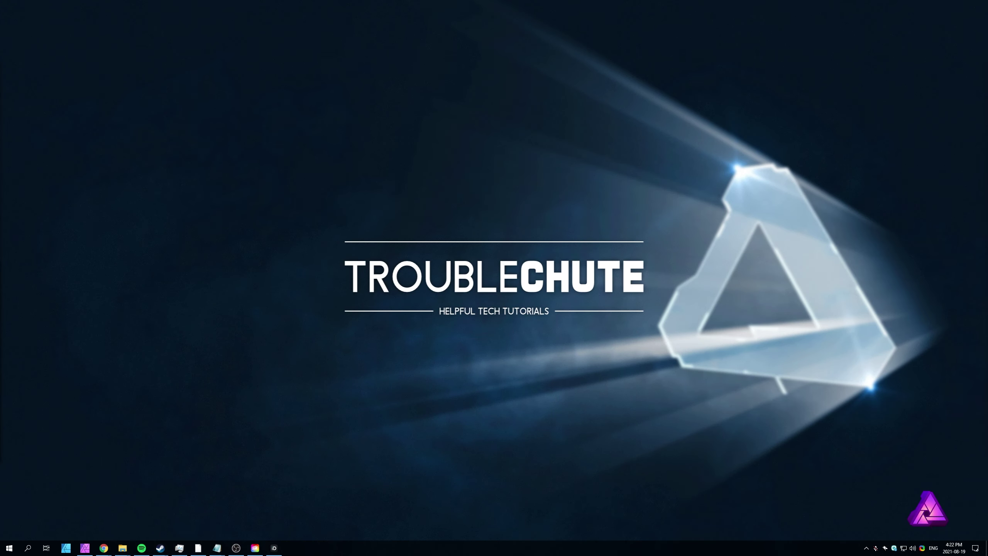